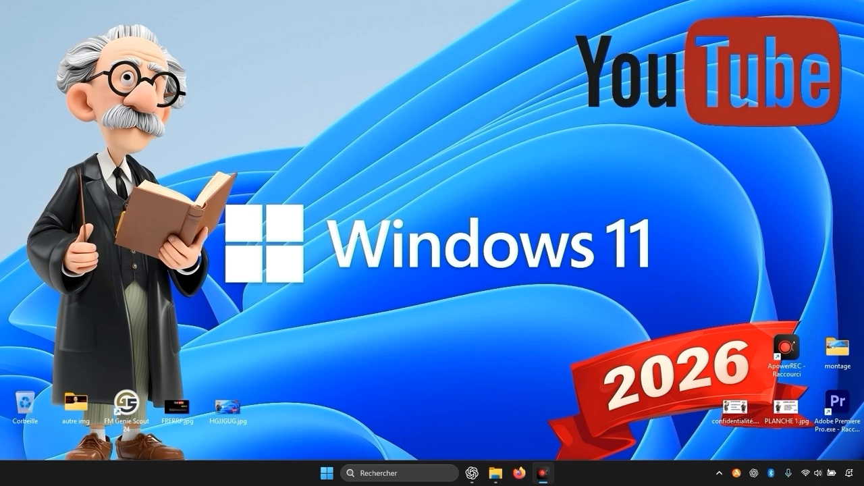
Search Windows for "creer" and open the "Créer un point de restauration" settings
click(409, 474)
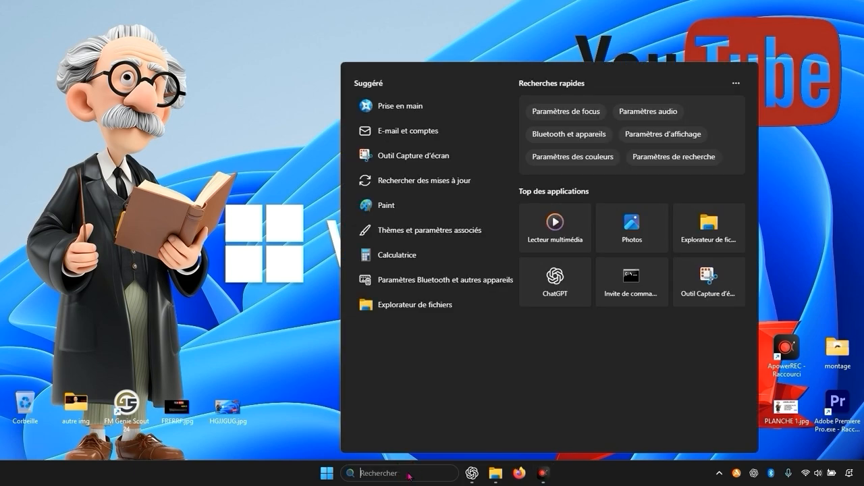
text(crrer)
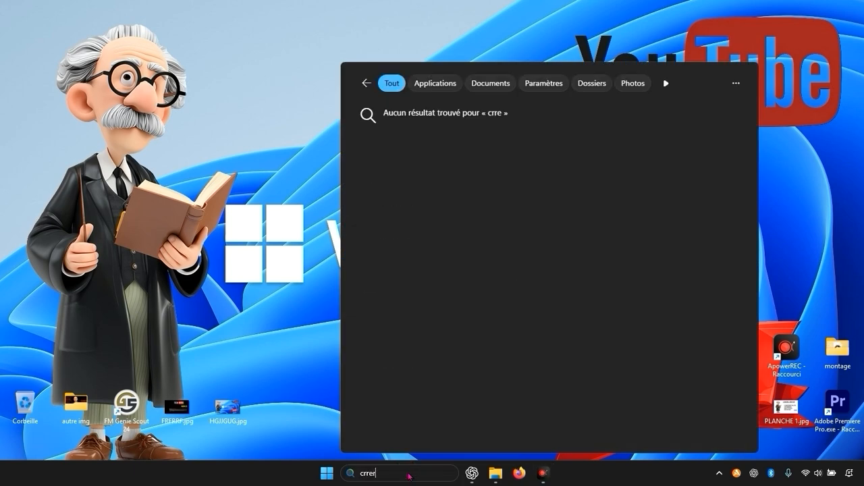
key(BackSpace)
key(BackSpace)
key(BackSpace)
key(BackSpace)
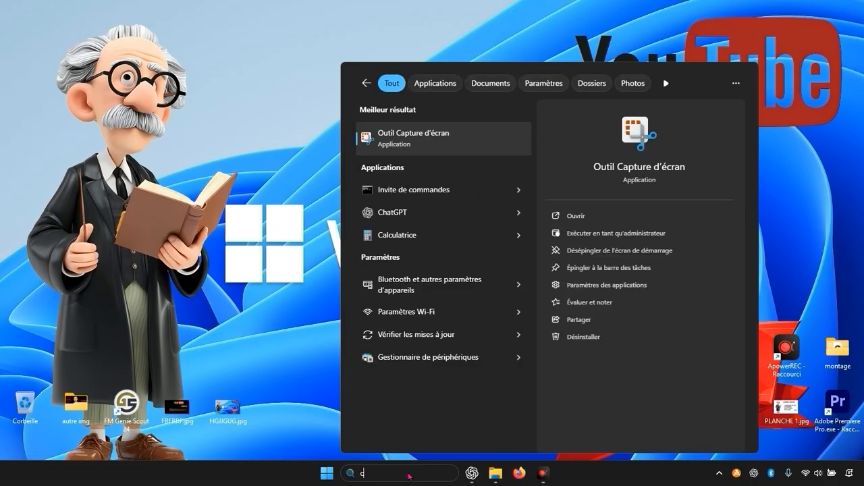
text(reer)
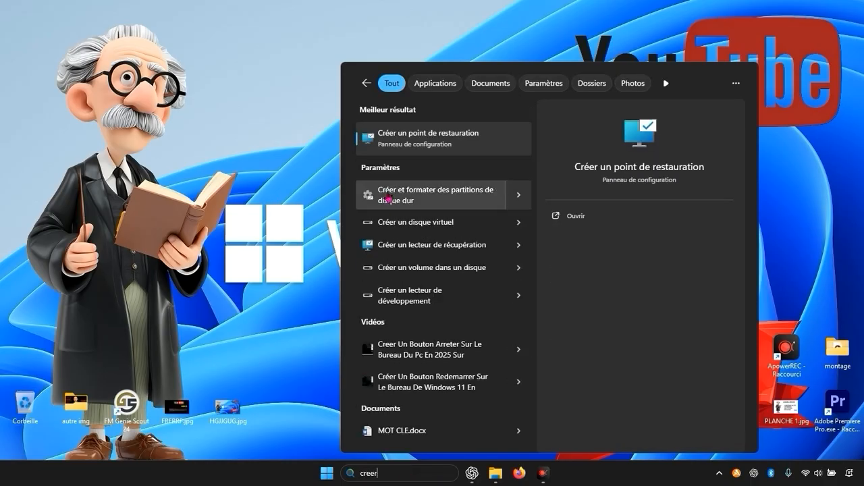
click(468, 143)
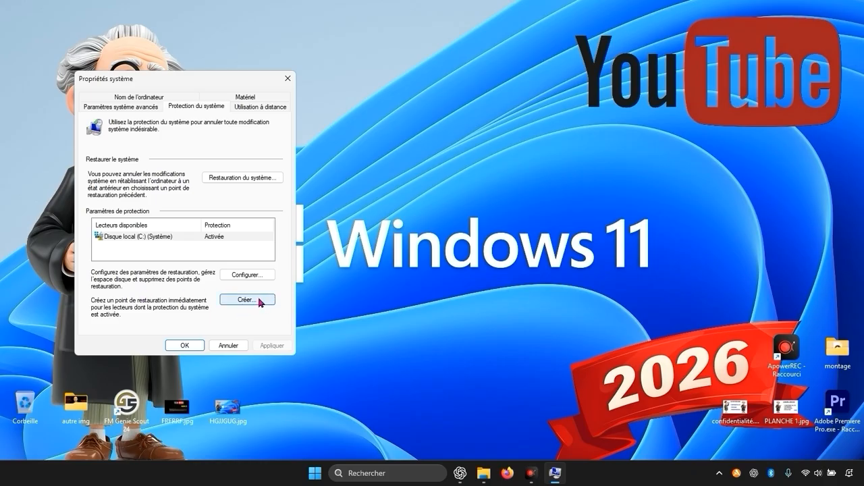
Review the system protection configuration of disk C:, and create a restore point described as "privacy sexy"
click(255, 279)
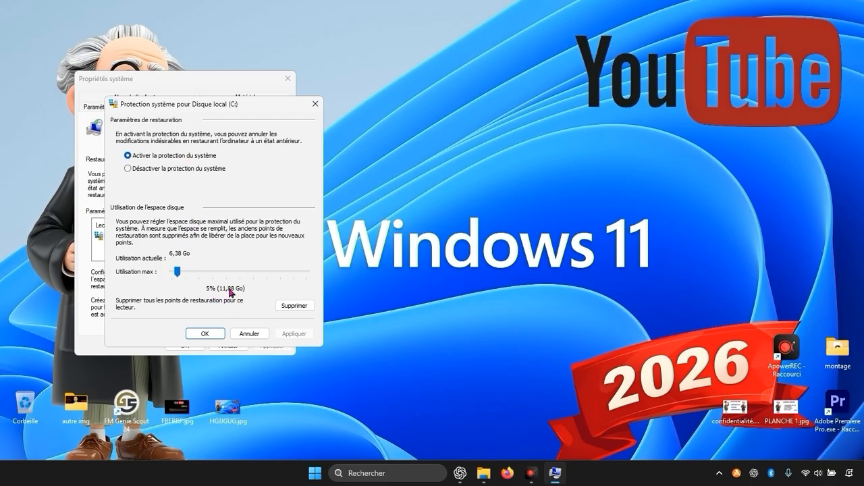
click(223, 331)
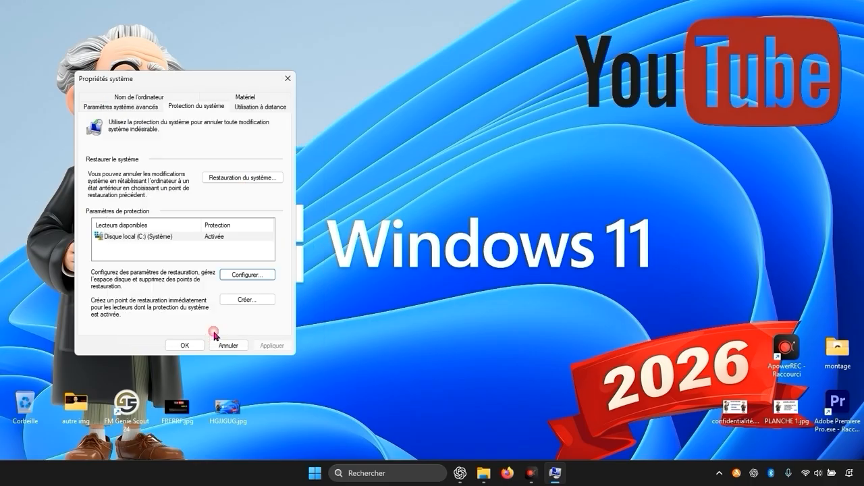
click(248, 301)
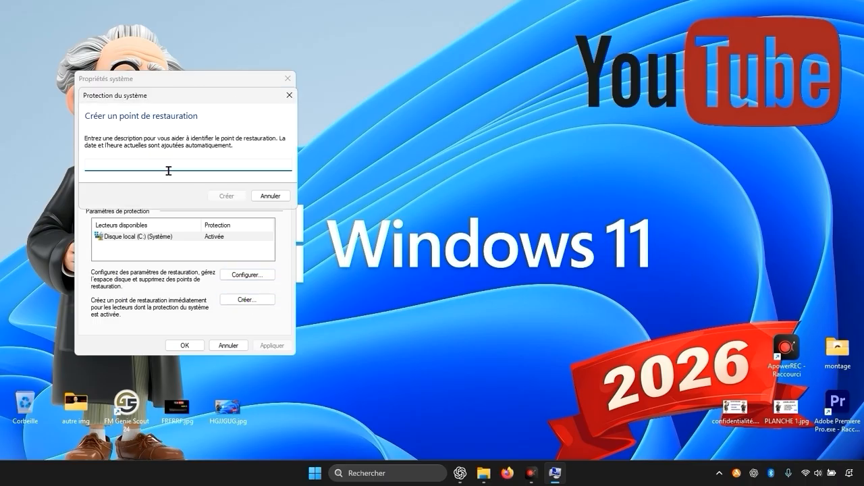
text(privacy sexy)
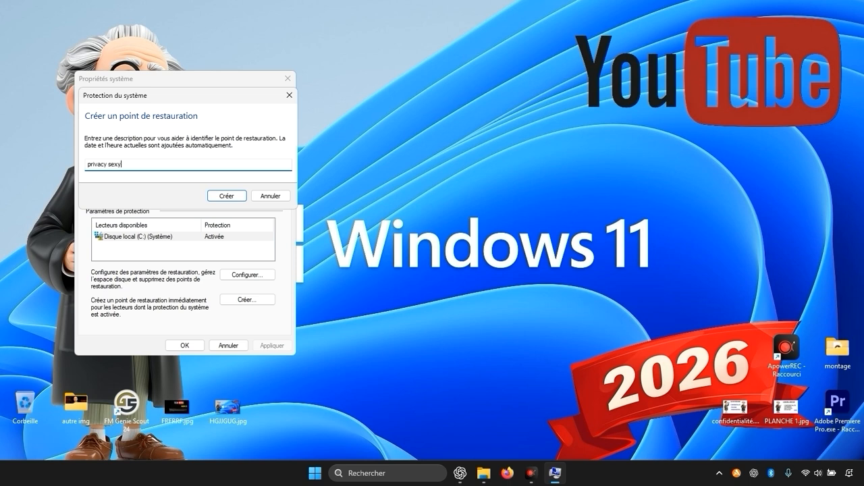
key(Return)
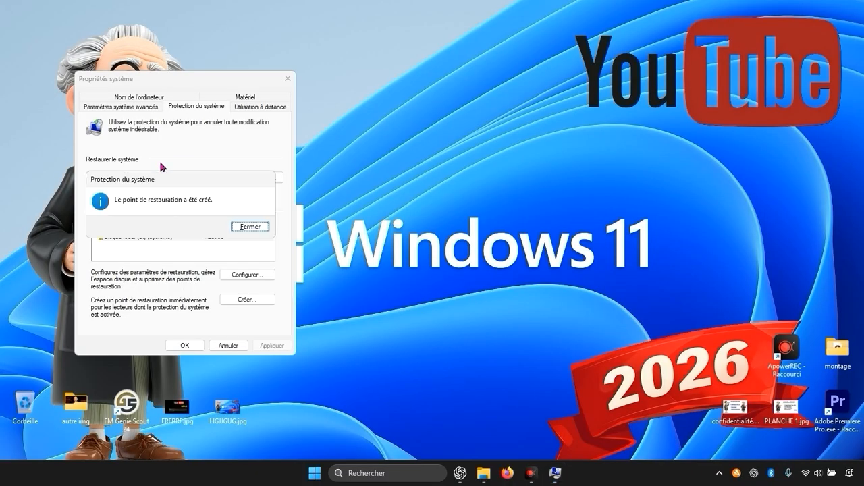
click(255, 229)
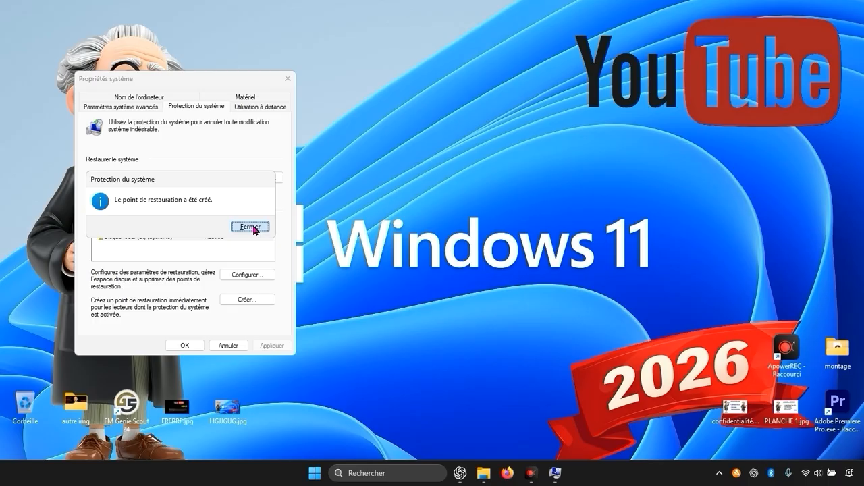
click(186, 347)
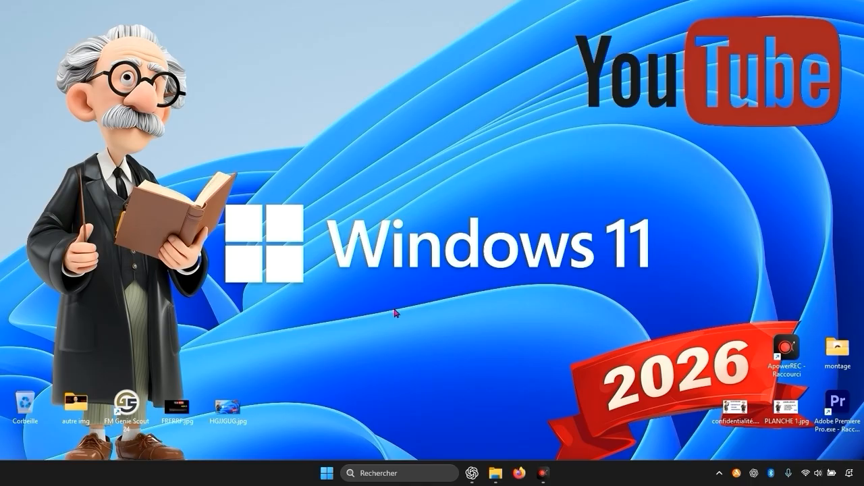
Switch to Firefox, search Google for "privacy sexy" and open the official privacy.sexy website
click(519, 472)
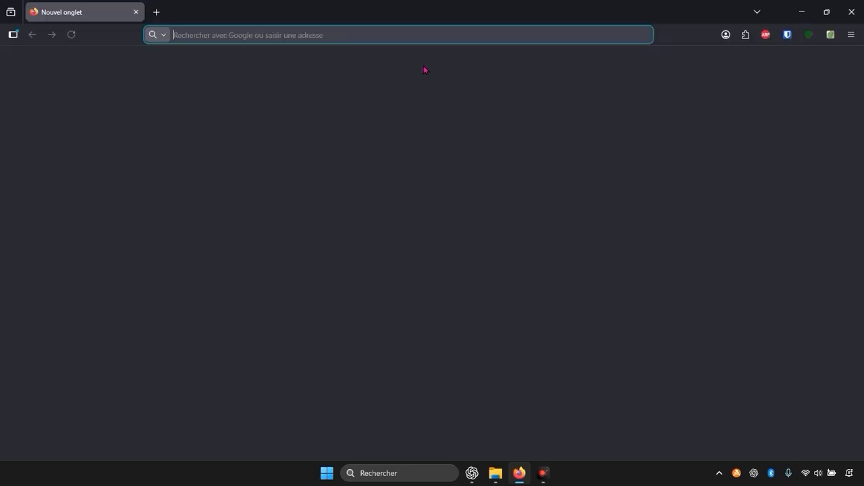
click(331, 105)
text(p)
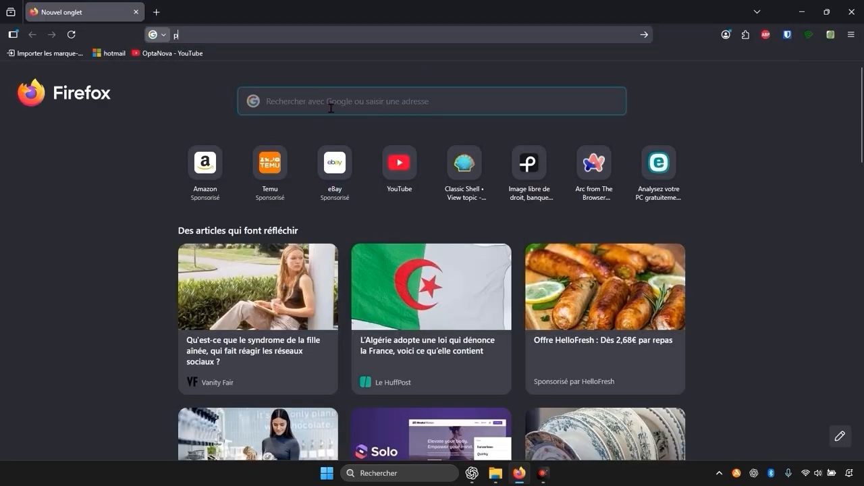
text(rivacy sexy)
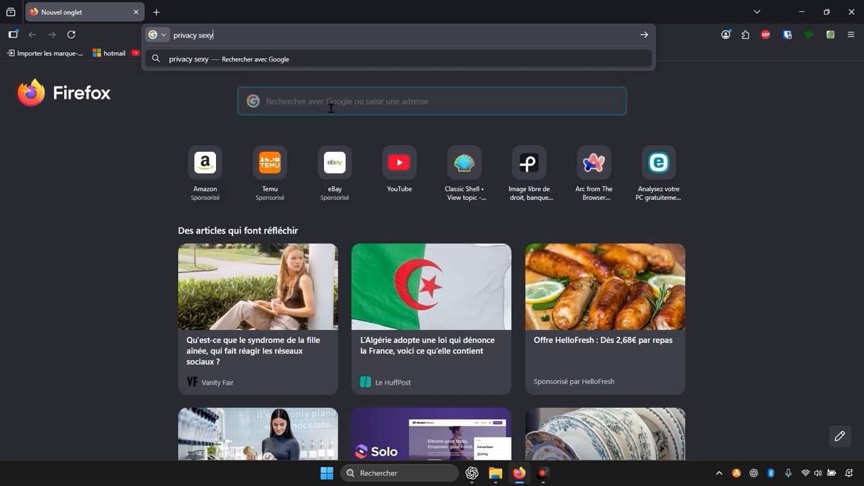
key(Return)
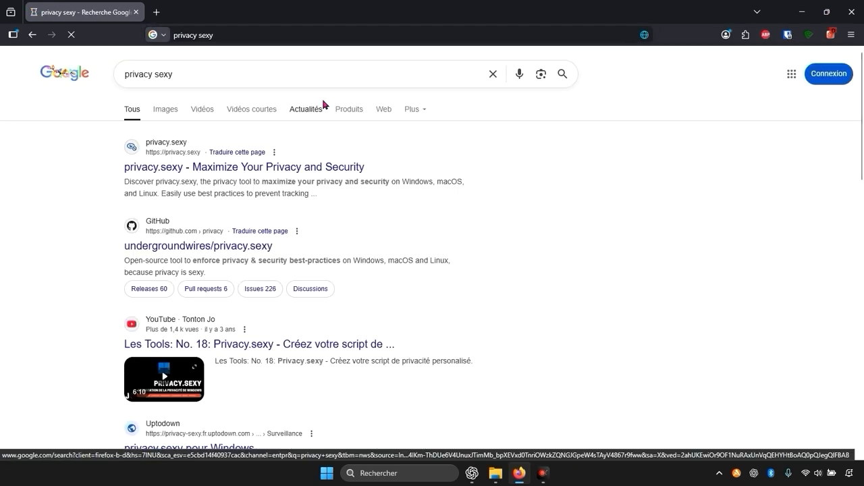
click(217, 168)
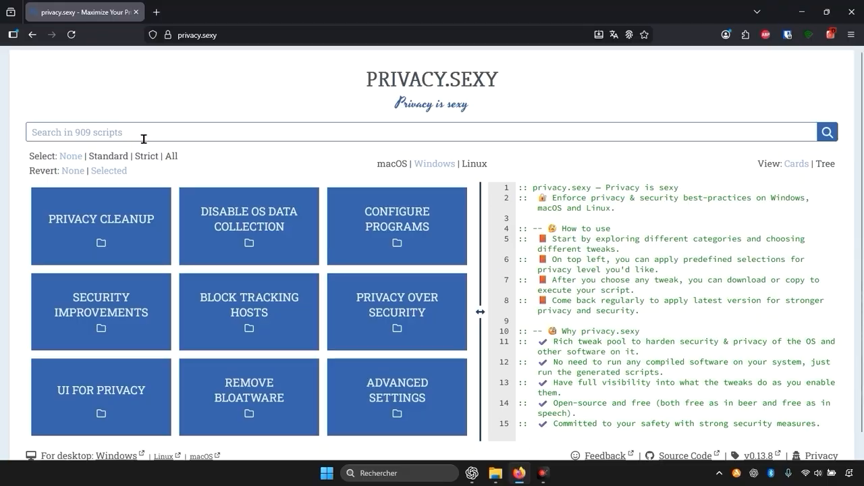
Translate the privacy.sexy page from English to French with the browser's built-in translation
scroll(94, 310, down, 1)
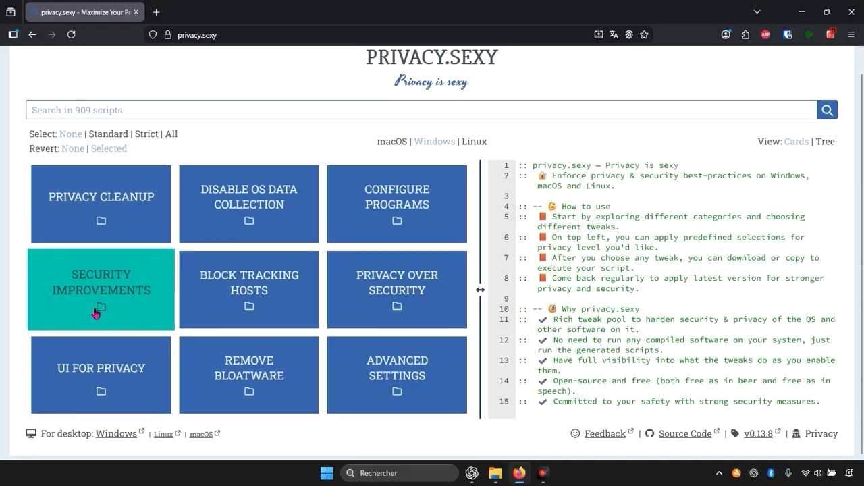
scroll(214, 358, up, 1)
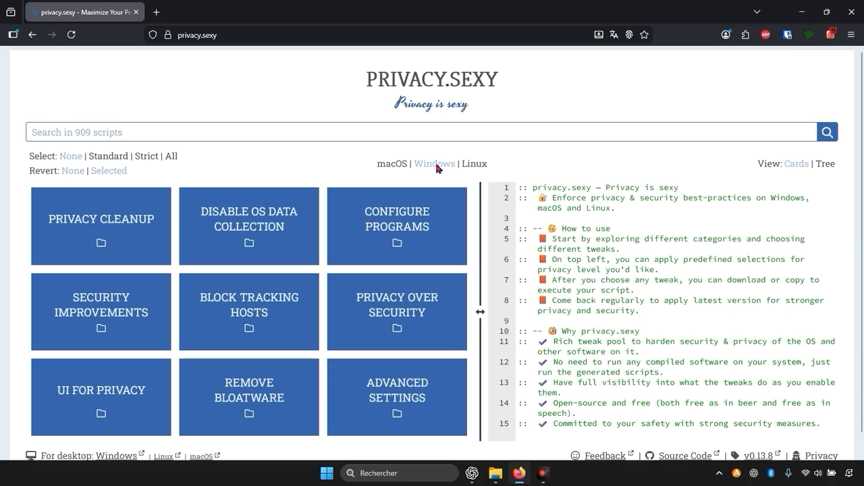
scroll(475, 242, down, 1)
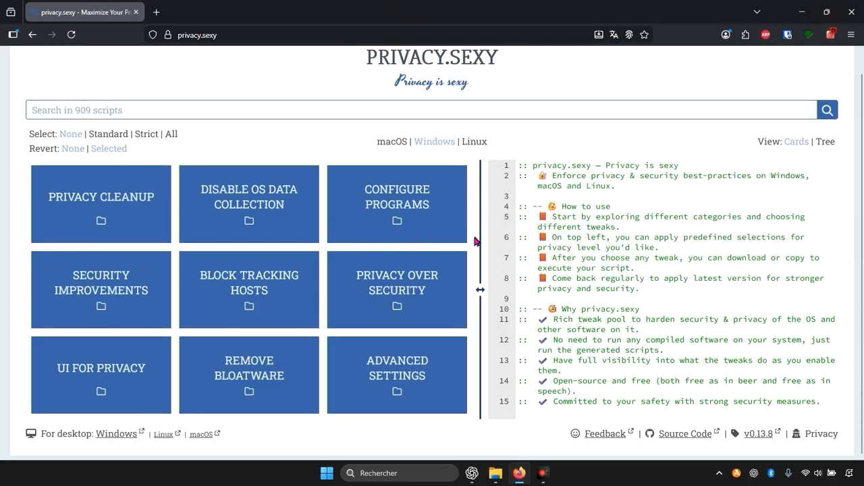
scroll(473, 247, up, 1)
scroll(473, 247, down, 1)
scroll(471, 248, up, 1)
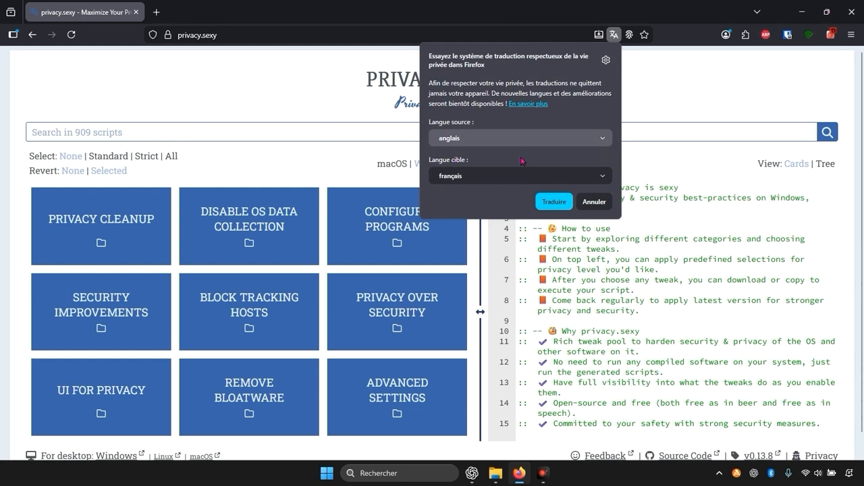
click(551, 202)
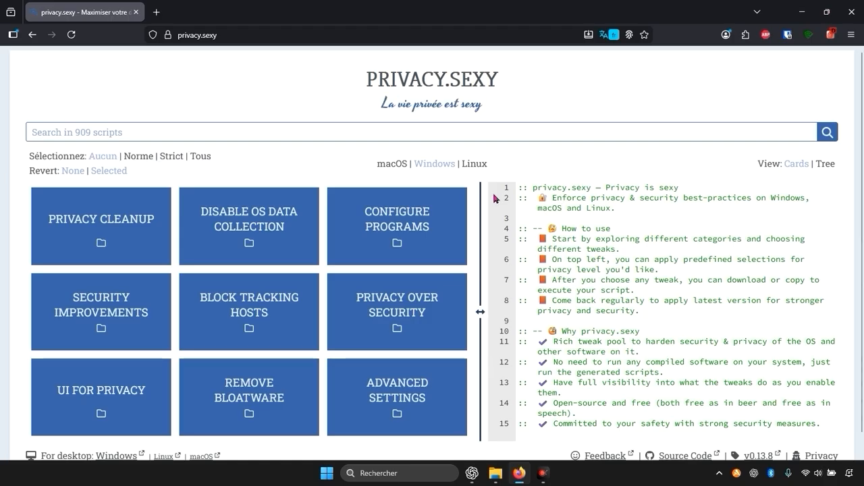
Examine the cleanup options listed in the "Nettoyage de la vie privée" category
scroll(388, 195, down, 1)
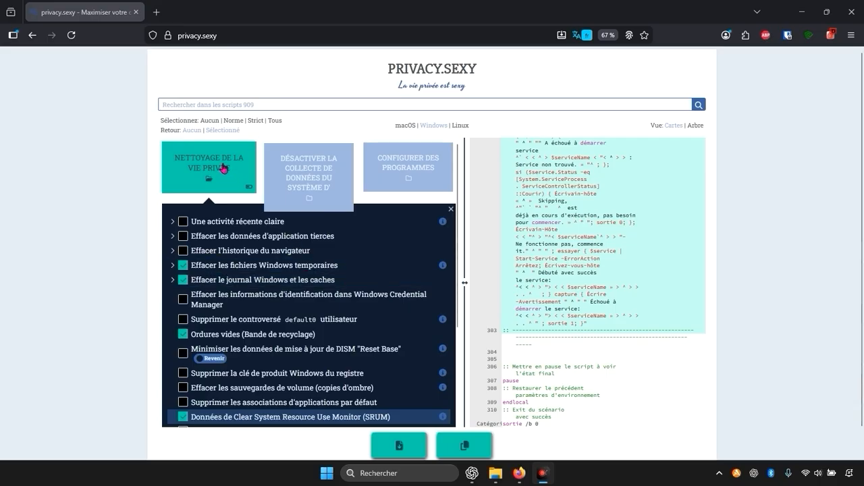
scroll(233, 217, down, 1)
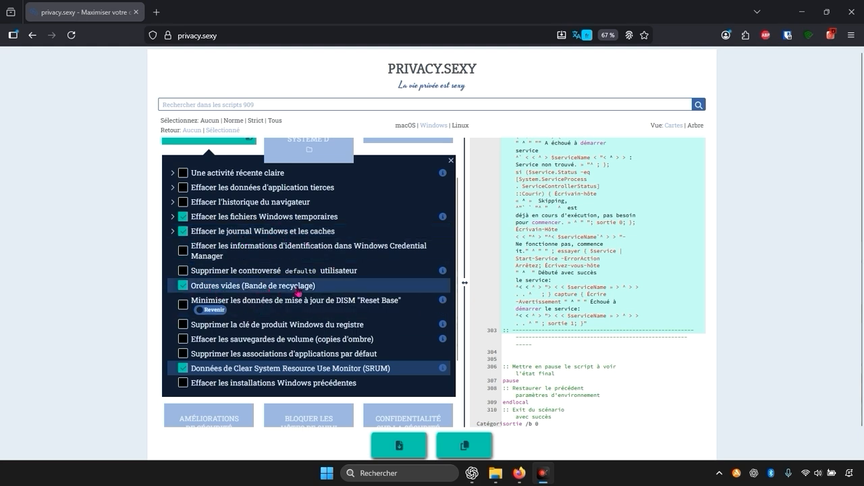
scroll(300, 297, up, 1)
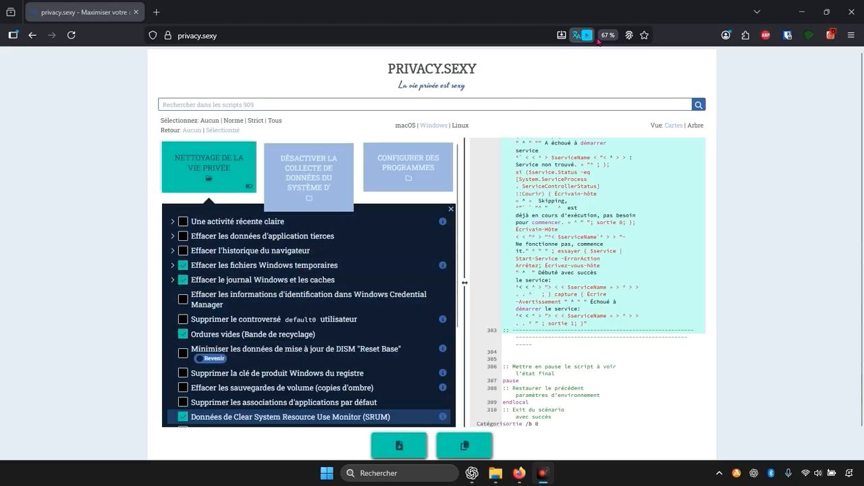
scroll(203, 222, down, 1)
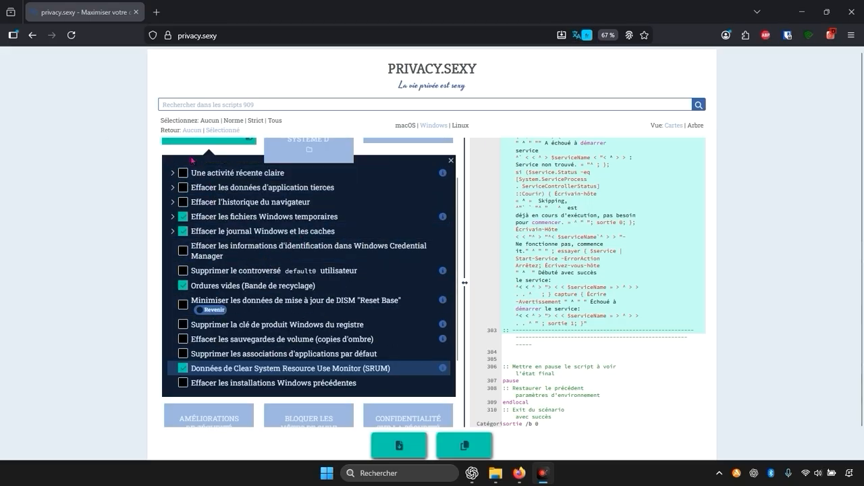
scroll(223, 309, down, 2)
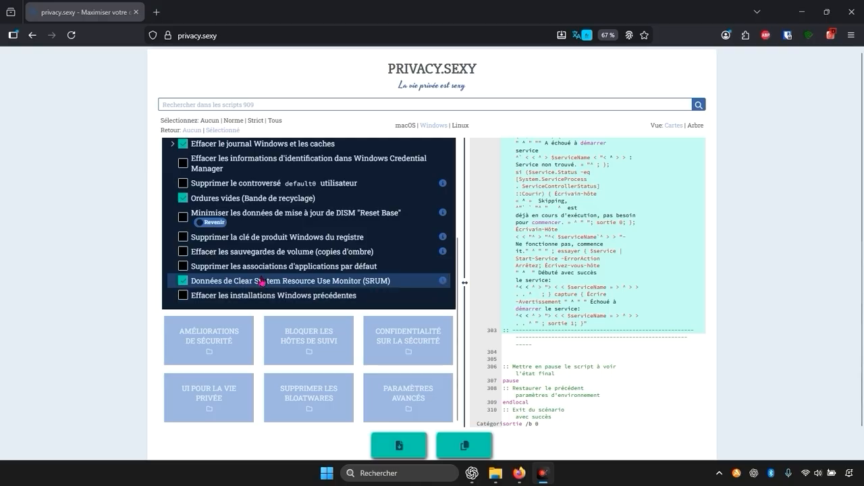
scroll(261, 282, up, 2)
scroll(260, 282, up, 1)
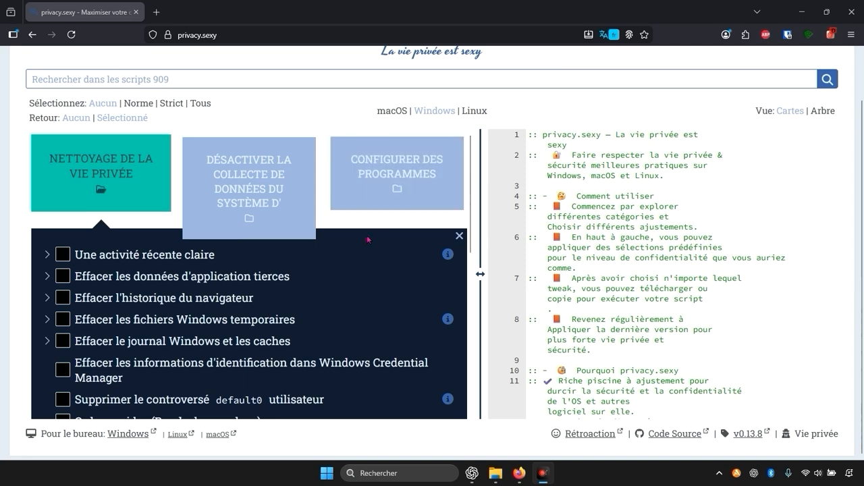
scroll(368, 239, down, 3)
scroll(370, 243, up, 2)
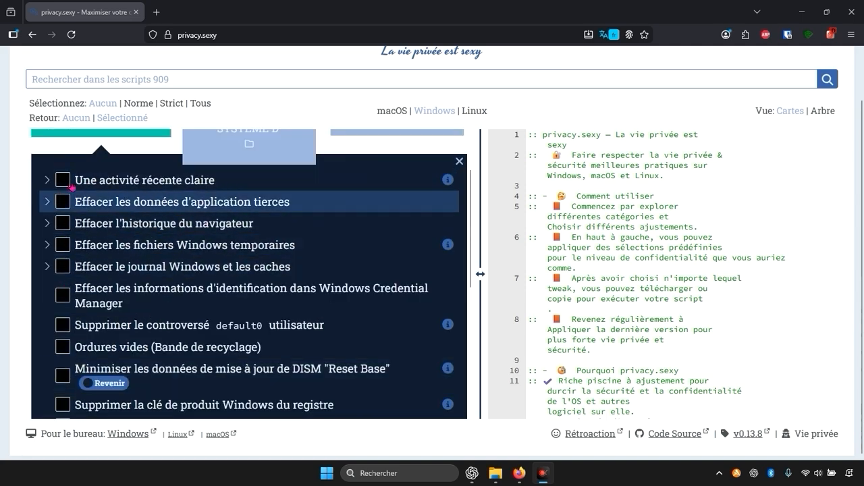
scroll(142, 283, up, 1)
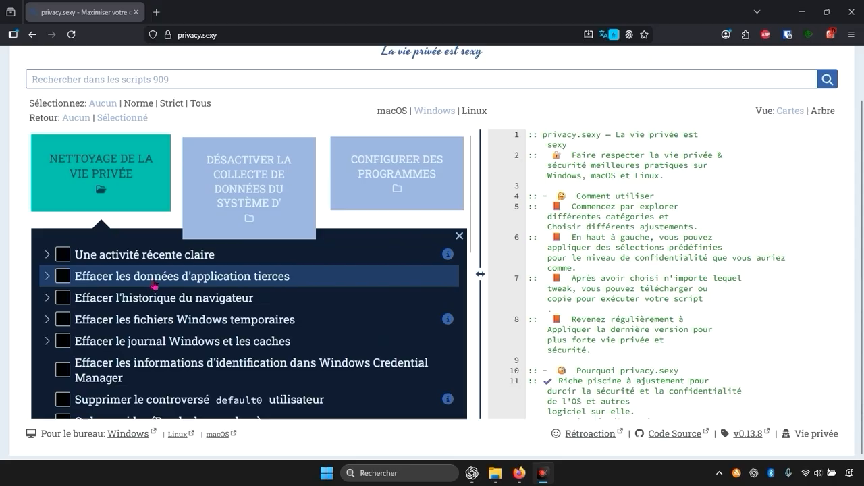
Collapse and reopen the "Nettoyage de la vie privée" category, and review which cleanup scripts are selected
click(136, 193)
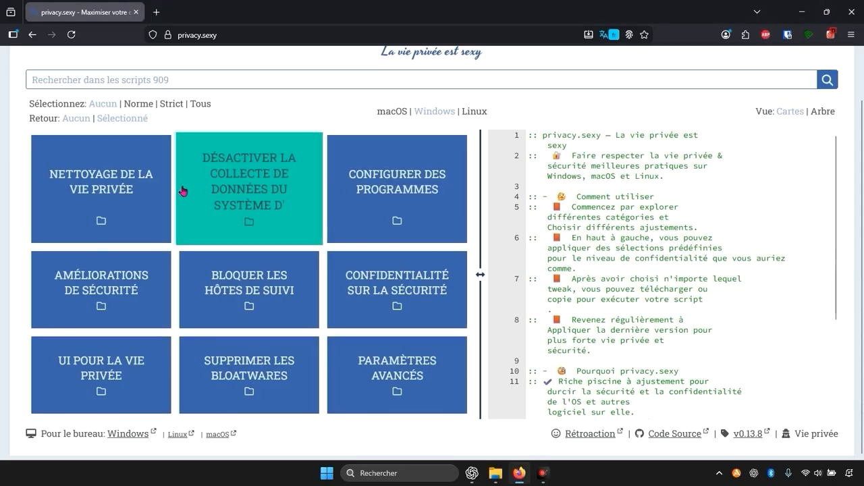
click(156, 195)
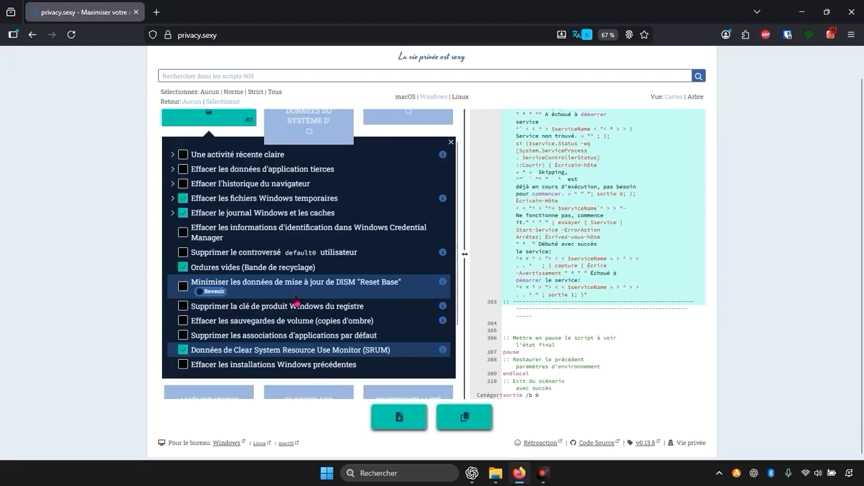
scroll(278, 195, up, 2)
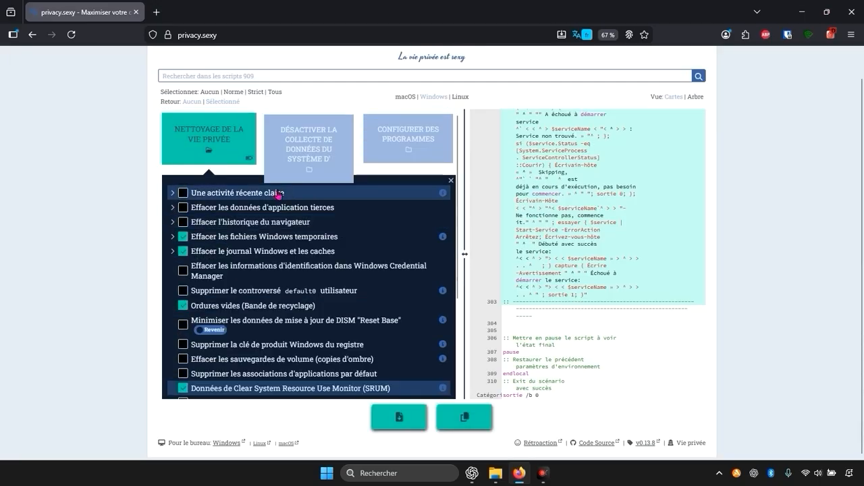
scroll(279, 194, down, 2)
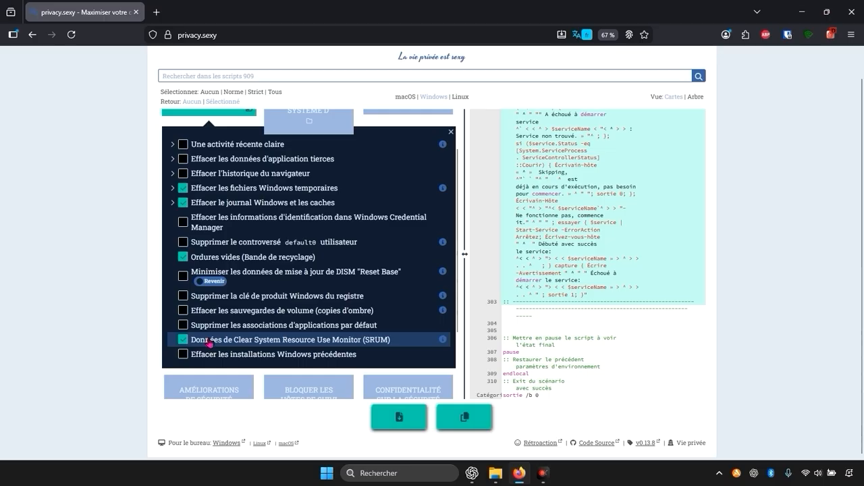
scroll(245, 348, up, 1)
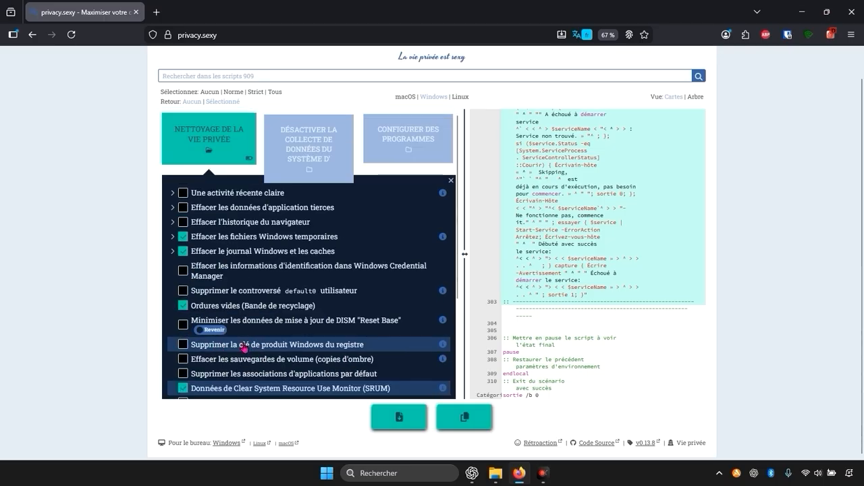
Open the "Désactiver la collecte de données du système d'" category and review which of its data-collection scripts are selected
scroll(244, 347, down, 1)
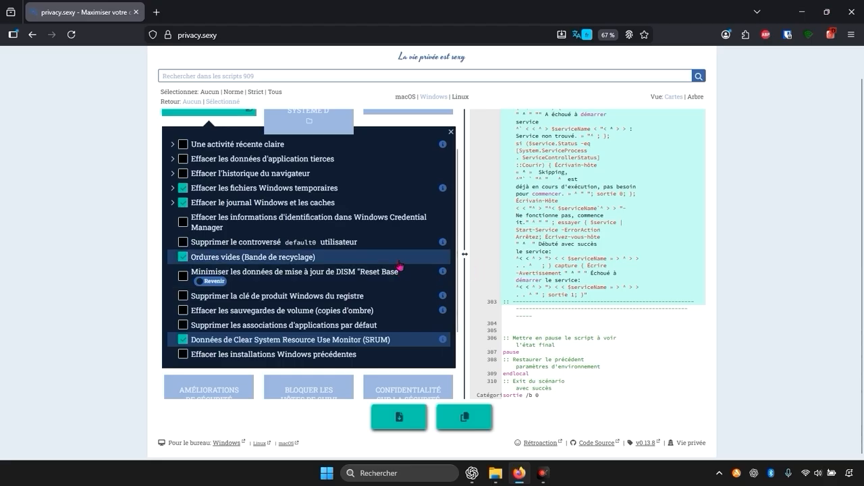
scroll(381, 253, up, 1)
click(319, 140)
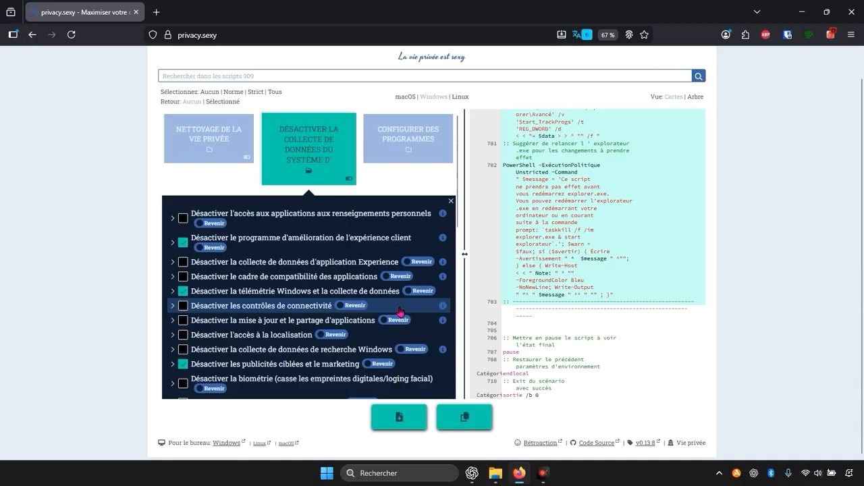
scroll(401, 311, down, 5)
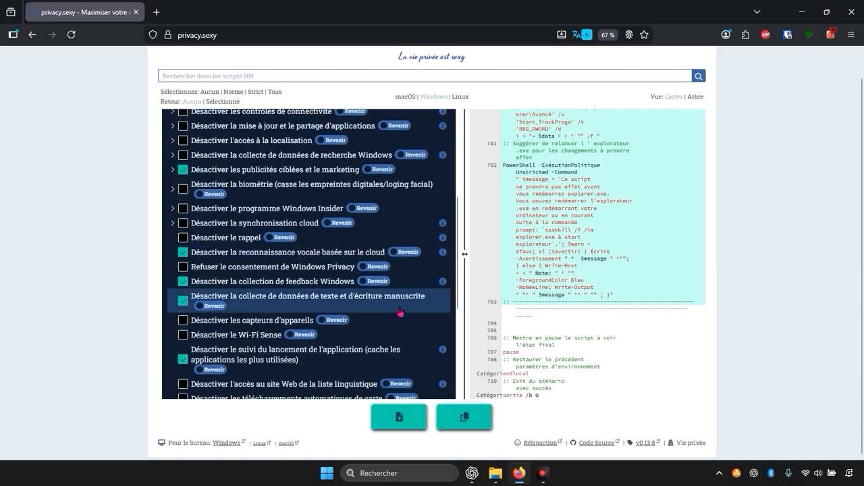
scroll(401, 311, down, 2)
scroll(400, 311, up, 1)
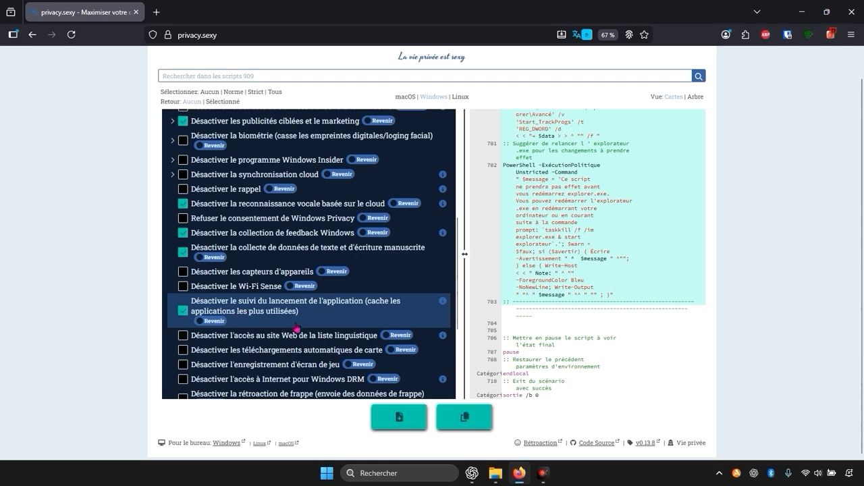
scroll(308, 327, down, 2)
scroll(295, 344, up, 5)
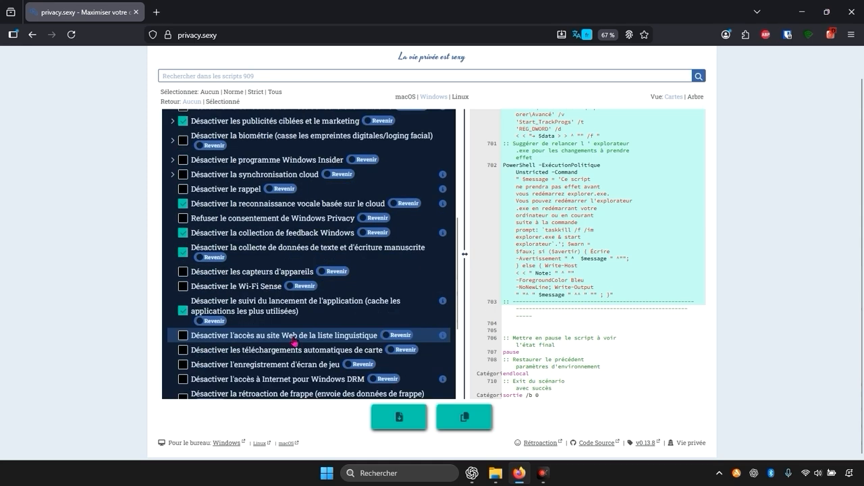
scroll(295, 339, up, 2)
scroll(295, 338, down, 10)
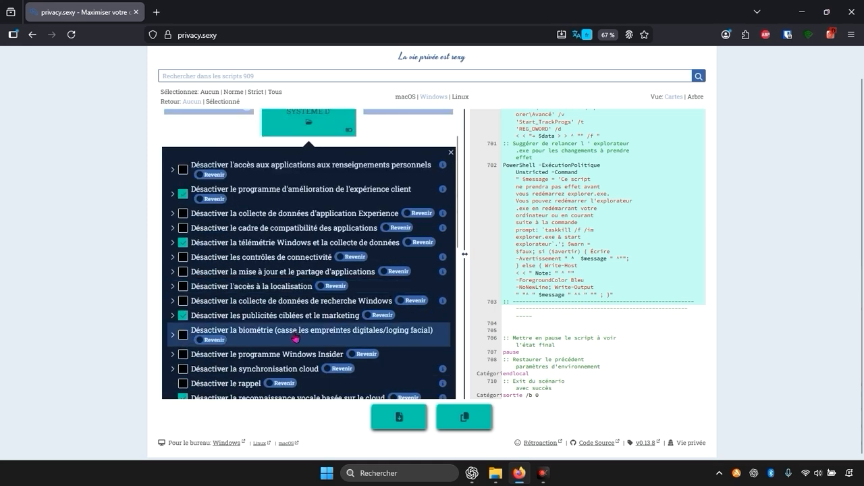
scroll(291, 336, up, 8)
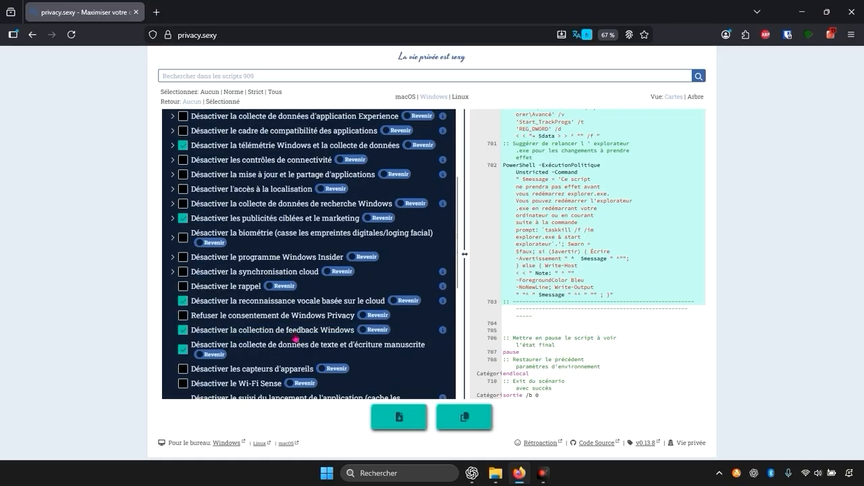
Under "Configurer des programmes", select the scripts disabling Nvidia, Microsoft Office, PowerShell and .NET CLI telemetry and Visual Studio Code data collection
click(405, 139)
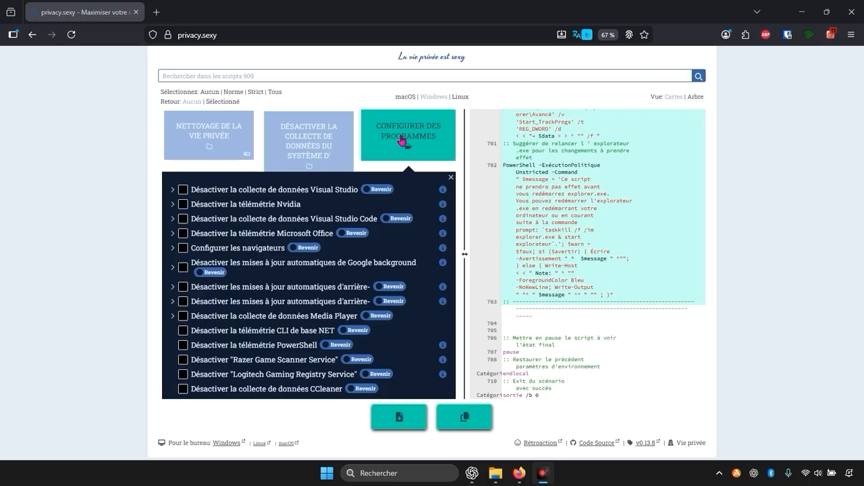
click(291, 334)
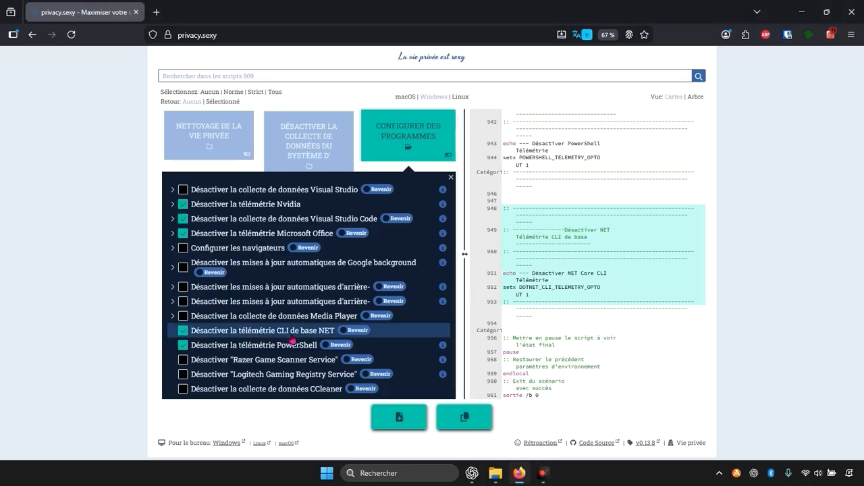
click(542, 473)
click(542, 472)
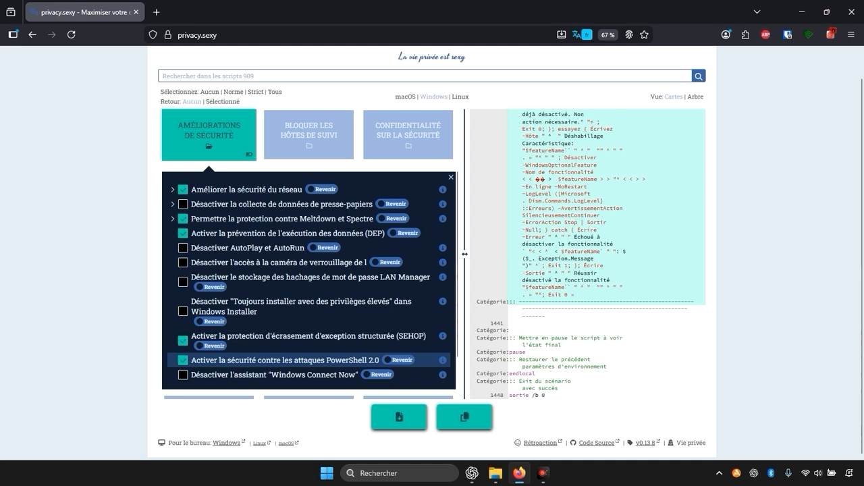
Under "Bloquer les hôtes de suivi", select blocking of Windows crash-report, error-report, telemetry and Spotlight hosts, and review the category's other options
click(309, 135)
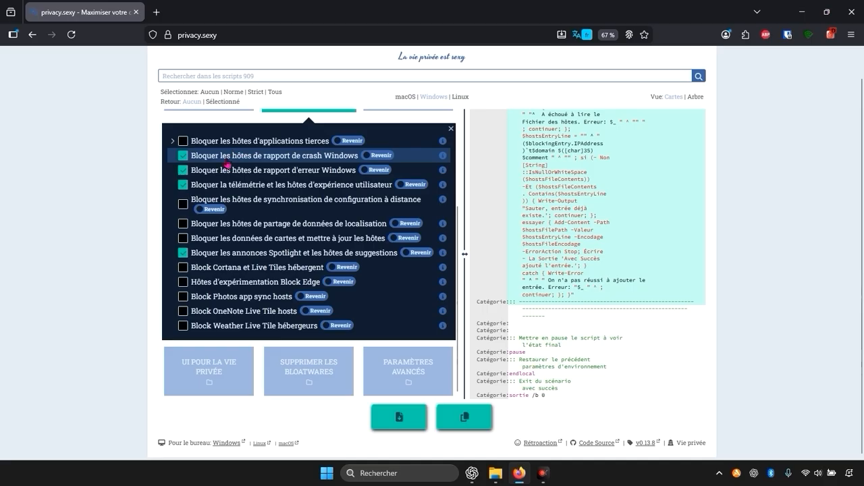
scroll(308, 200, up, 2)
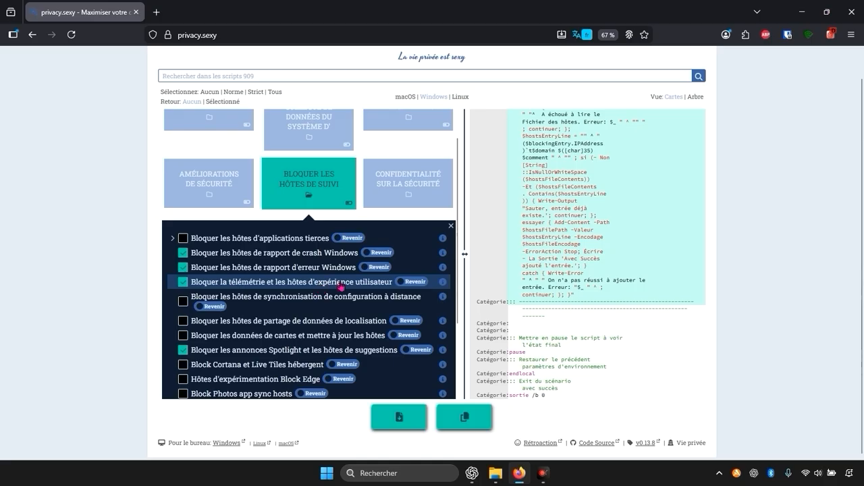
scroll(346, 292, down, 1)
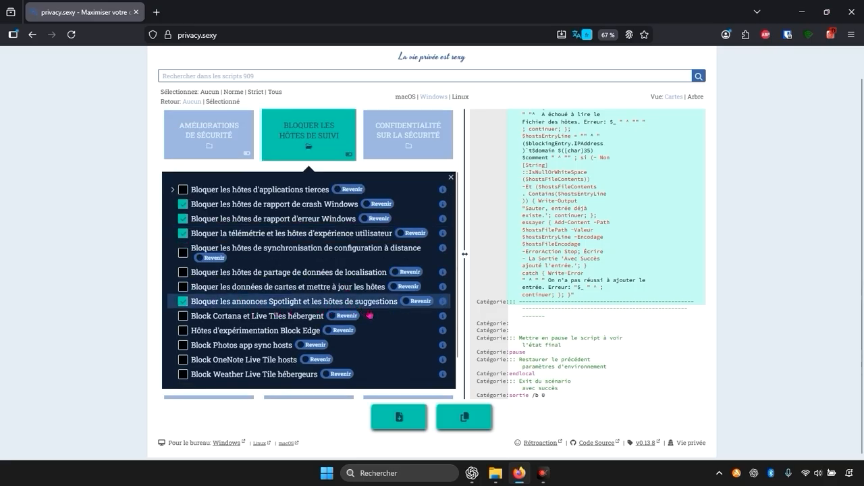
scroll(369, 316, down, 1)
scroll(370, 316, up, 1)
scroll(369, 313, up, 1)
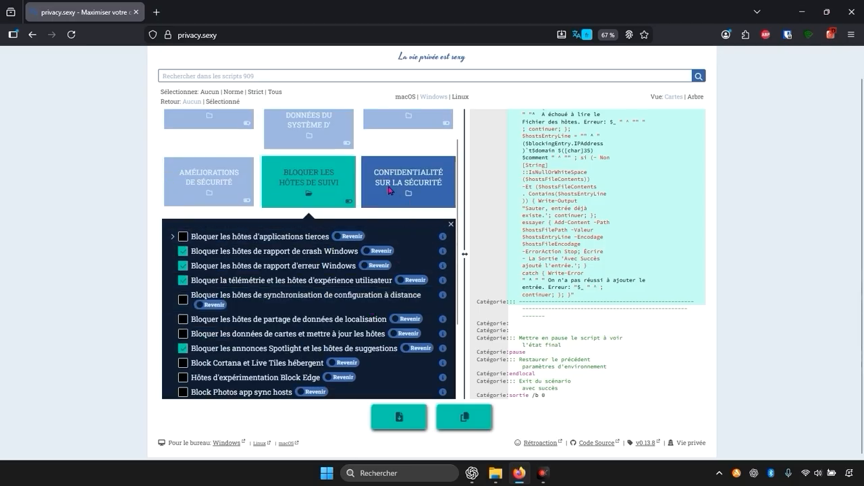
Look over "Confidentialité sur la sécurité", and under "UI pour la vie privée" select scripts including those for online content, Live Tiles, recent files and recent apps
click(428, 189)
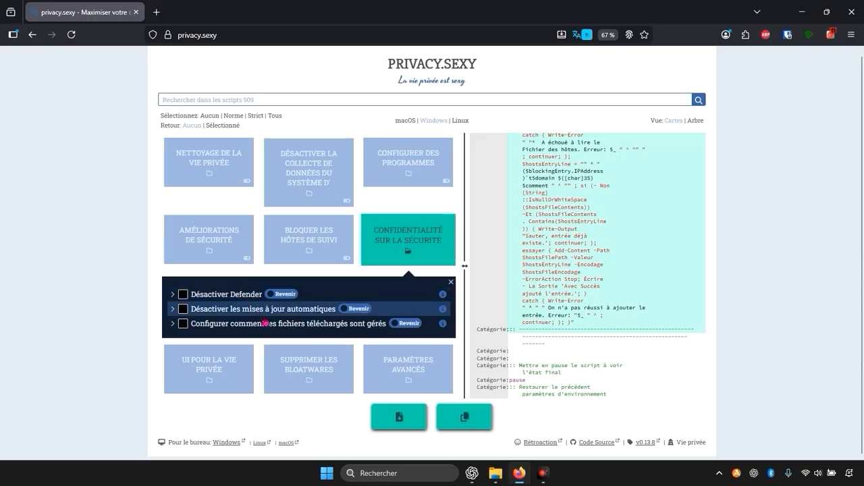
click(211, 370)
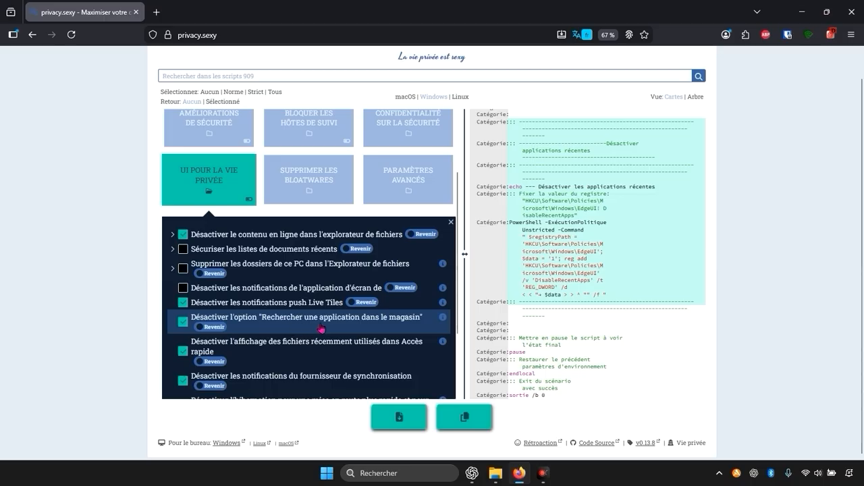
scroll(398, 329, down, 3)
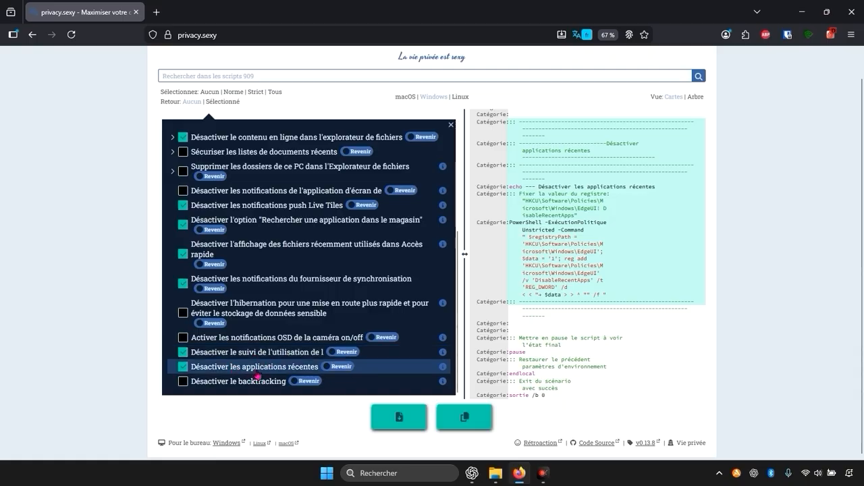
scroll(291, 370, up, 2)
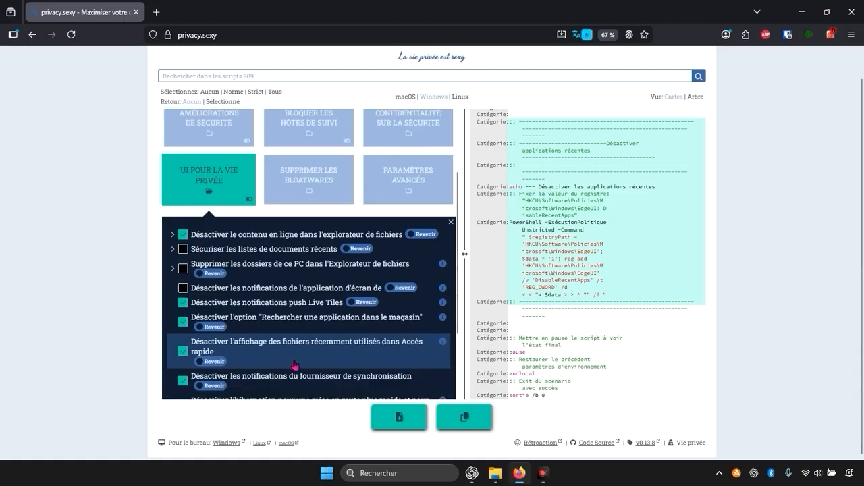
Select the removal of widgets, Windows Copilot and Xbox under "Supprimer les bloatwares", and the pool.ntp.org time server under "Paramètres avancés"
click(302, 191)
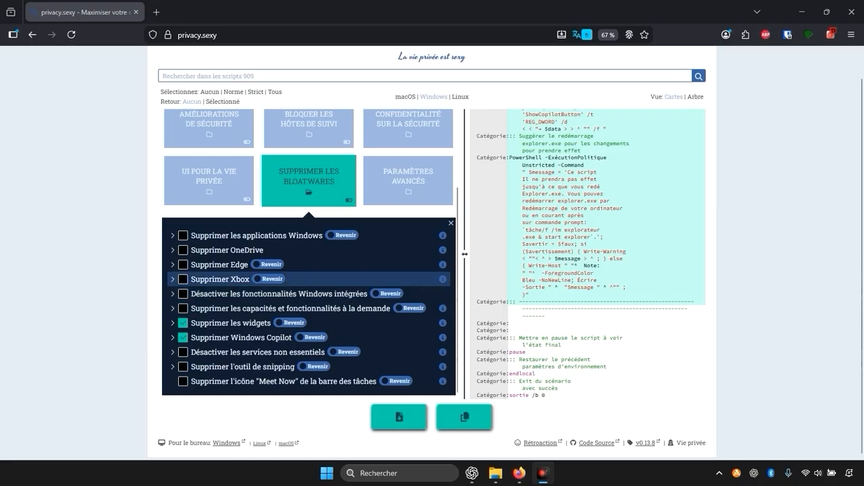
click(201, 278)
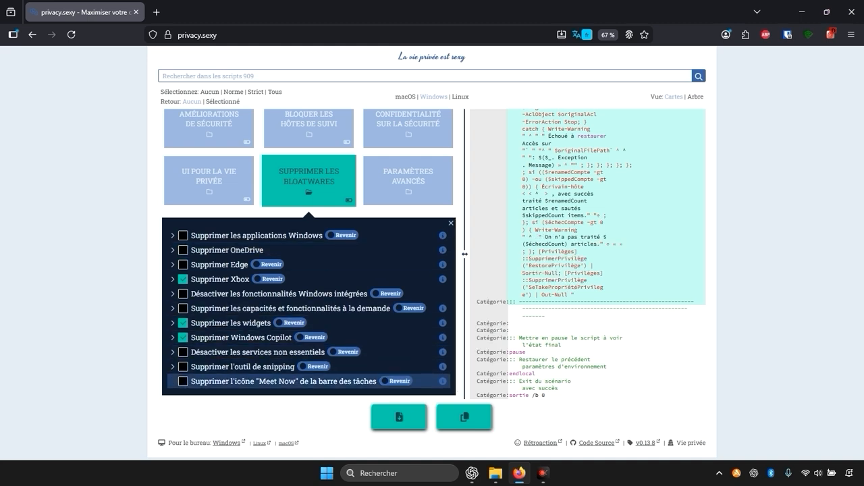
click(439, 187)
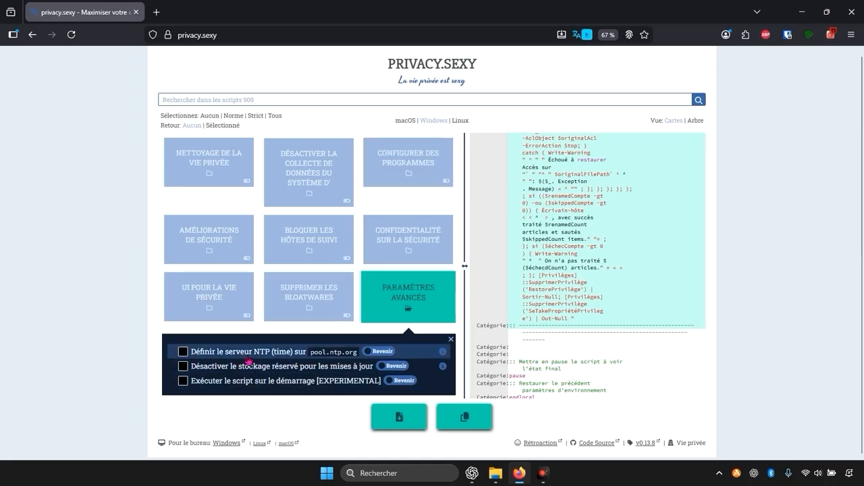
click(207, 356)
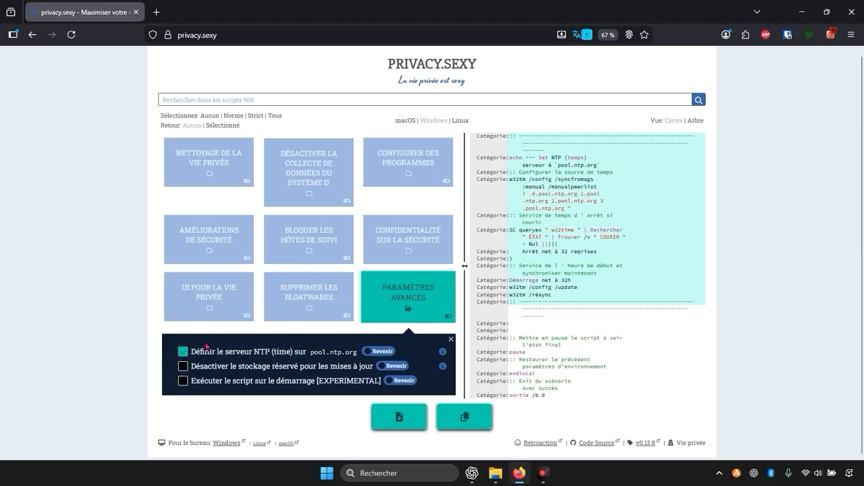
Download the selected scripts as privacy-script.bat, close the instructions, and show the Téléchargements folder in File Explorer
click(407, 420)
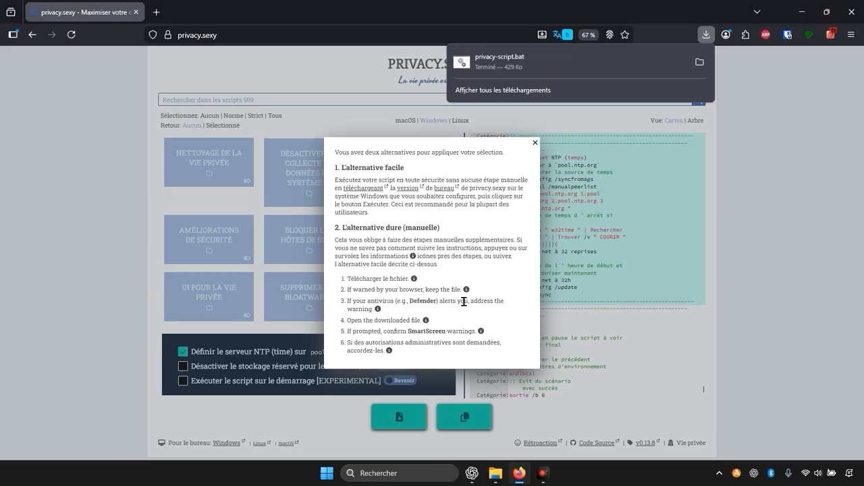
click(536, 140)
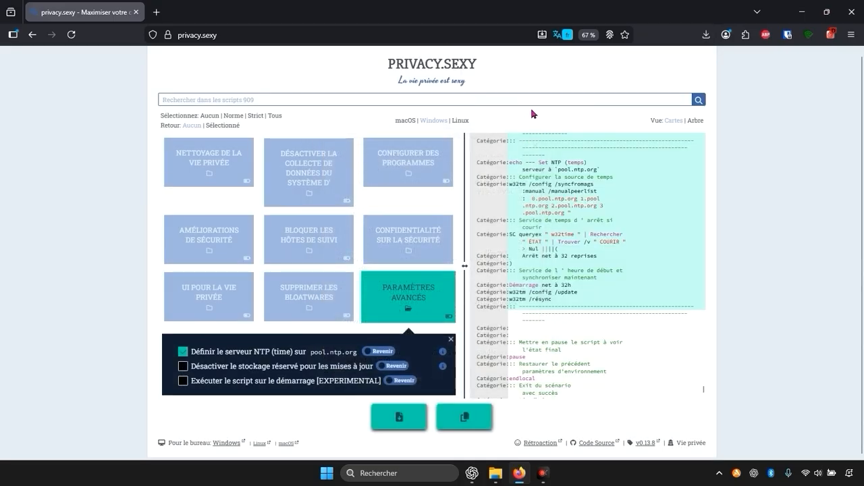
mouse_move(495, 472)
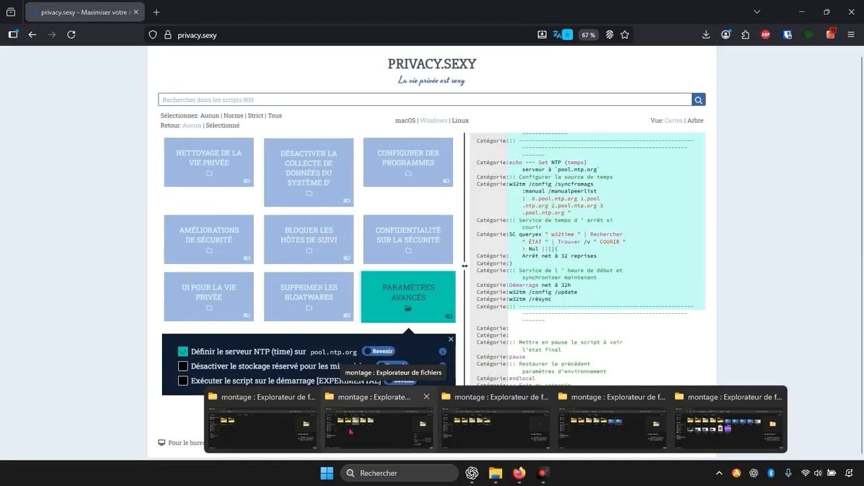
click(380, 419)
click(57, 273)
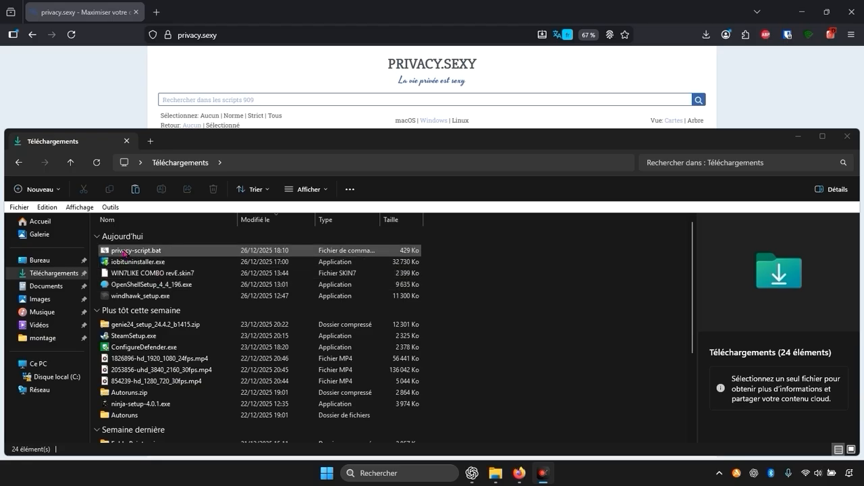
Run privacy-script.bat as administrator and accept the unknown-publisher security warning
right_click(123, 252)
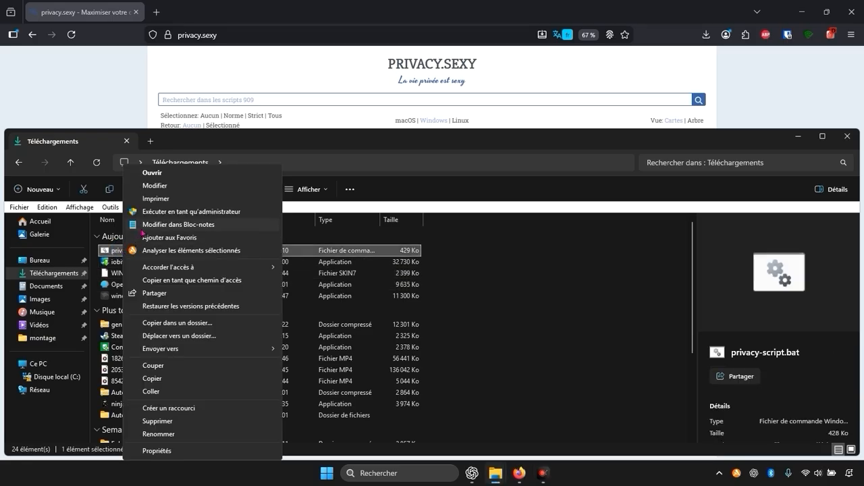
click(164, 214)
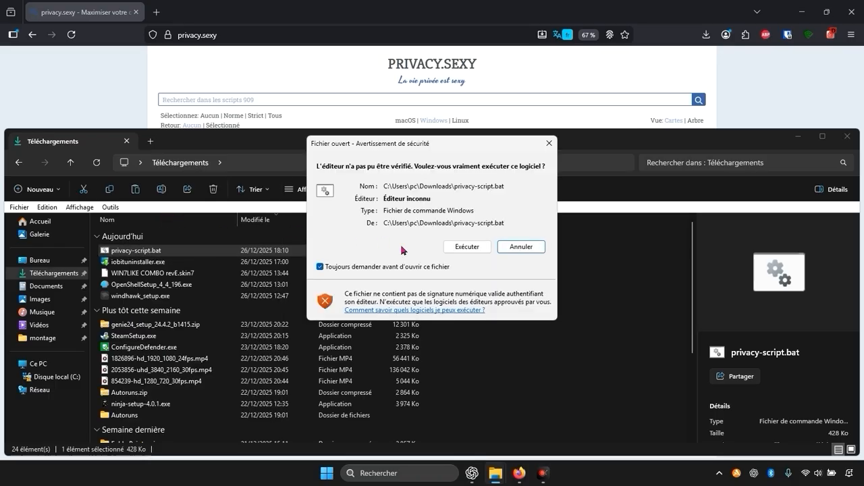
click(479, 249)
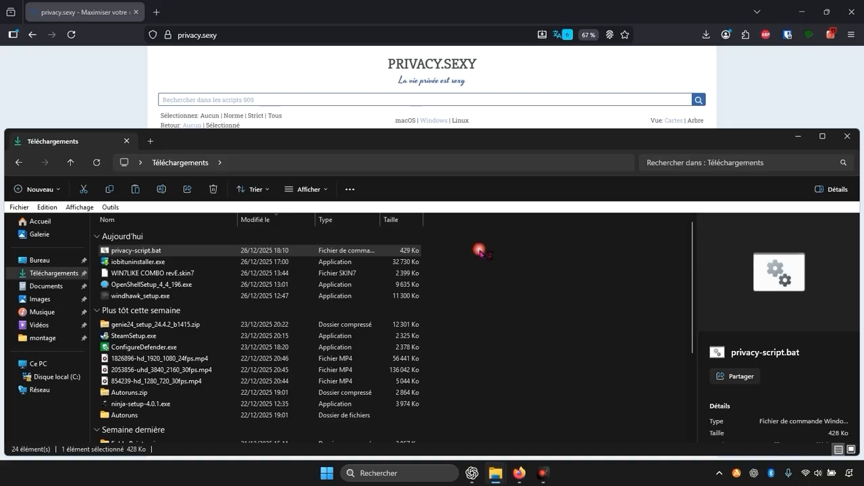
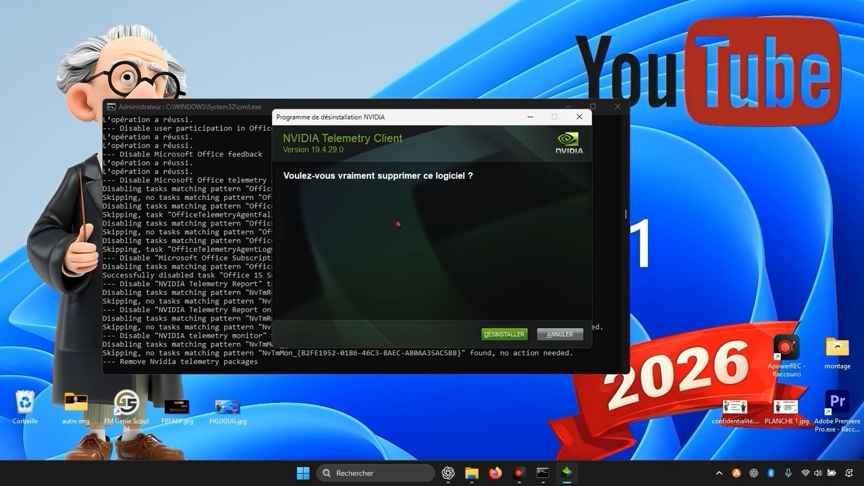
Uninstall the NVIDIA Telemetry Client, check the list of affected components, and close the NVIDIA uninstaller
click(504, 334)
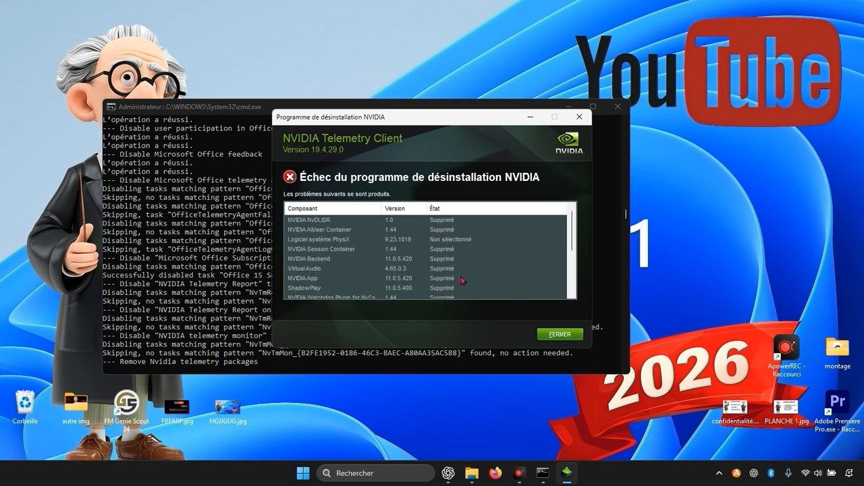
scroll(442, 246, down, 3)
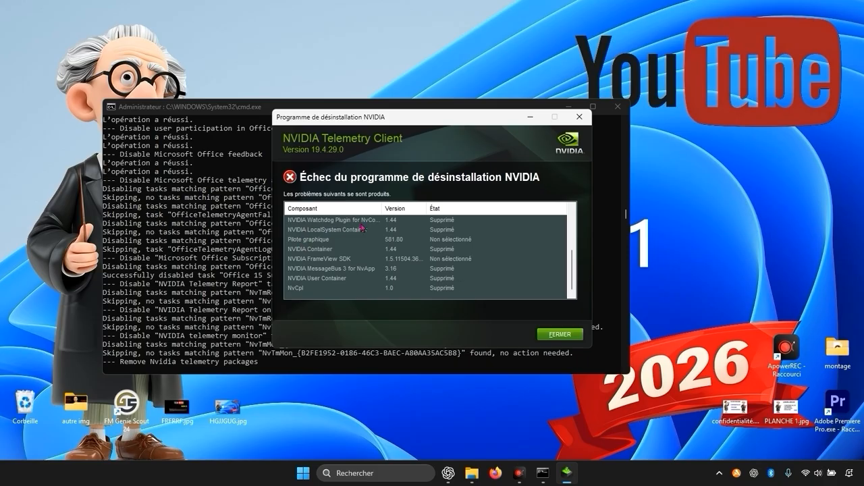
scroll(472, 267, up, 2)
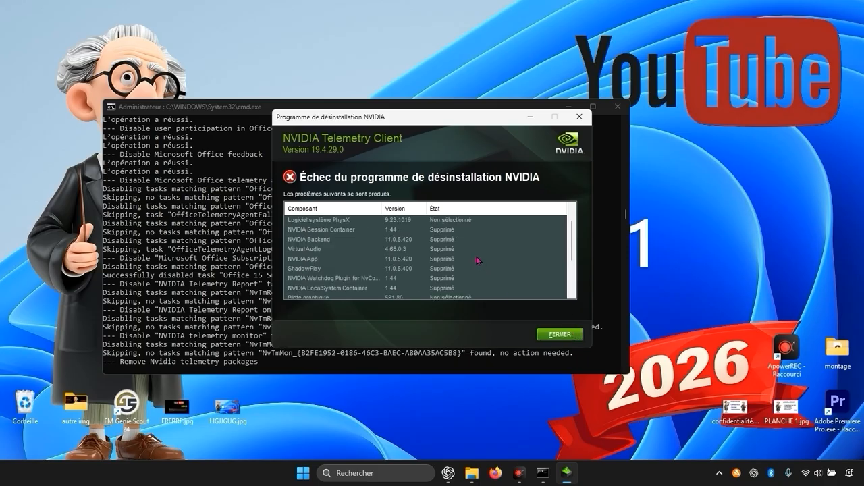
click(559, 336)
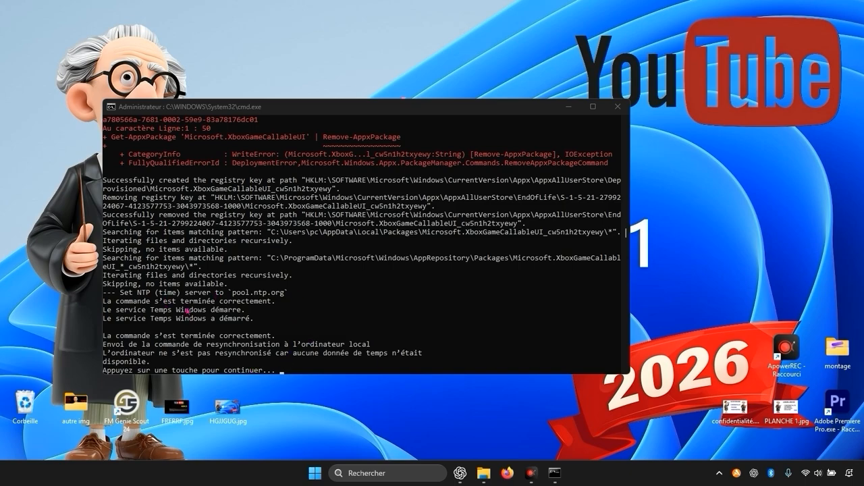
Review the last lines of the script's output in the command window, and continue past the final pause to close it
scroll(188, 310, up, 1)
scroll(196, 324, down, 3)
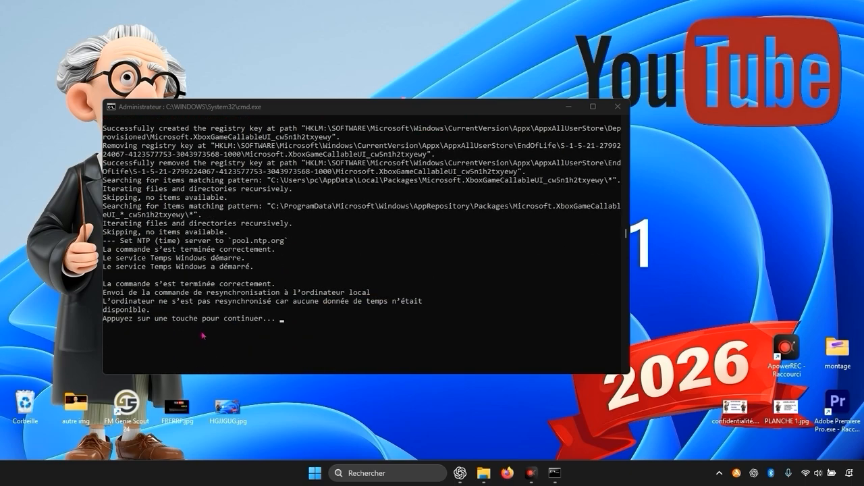
scroll(202, 335, up, 1)
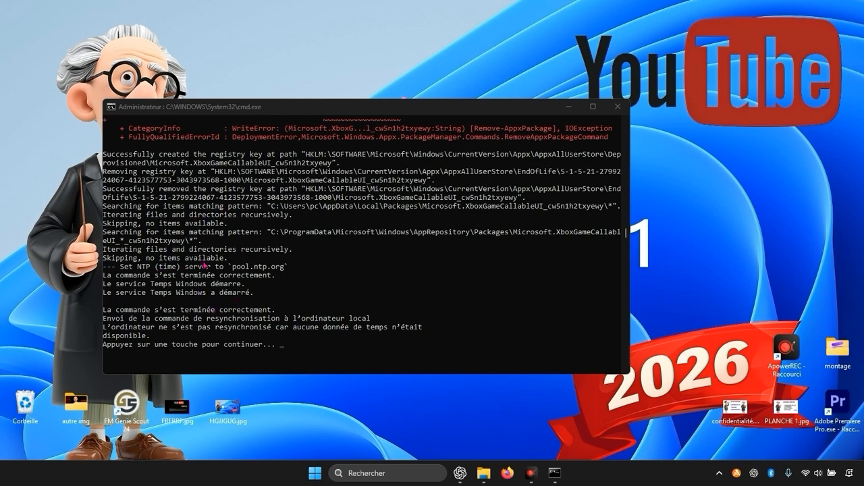
scroll(463, 299, down, 2)
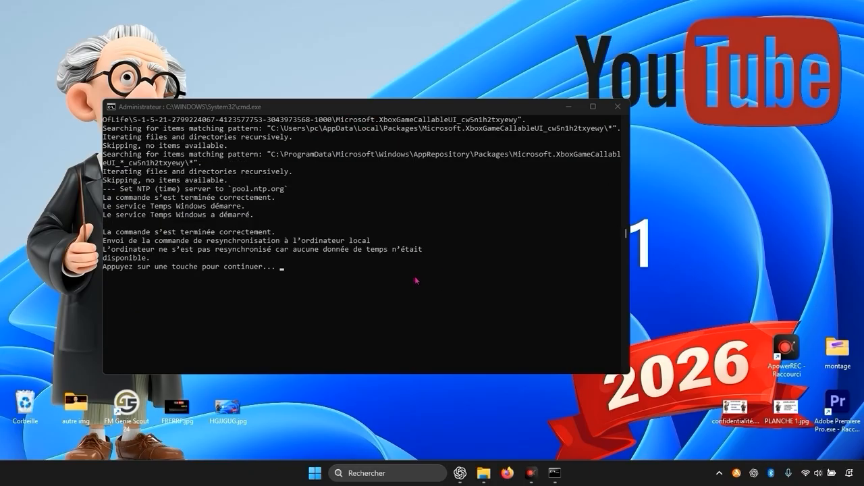
key(Return)
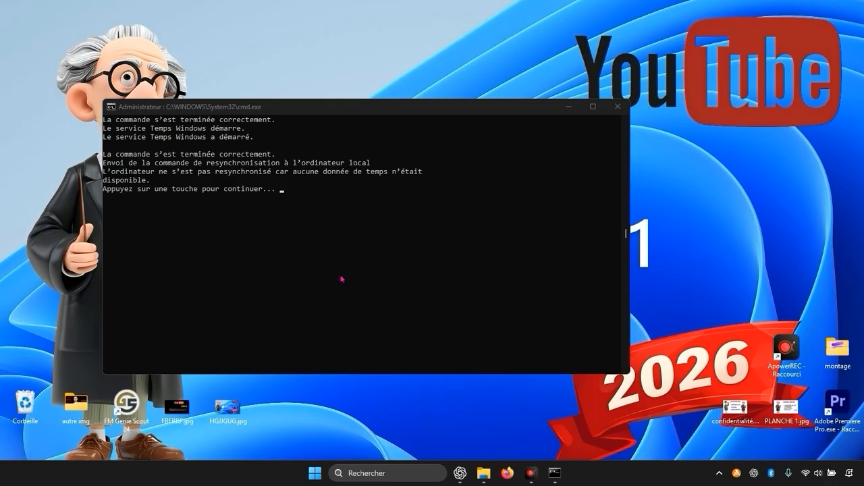
click(303, 194)
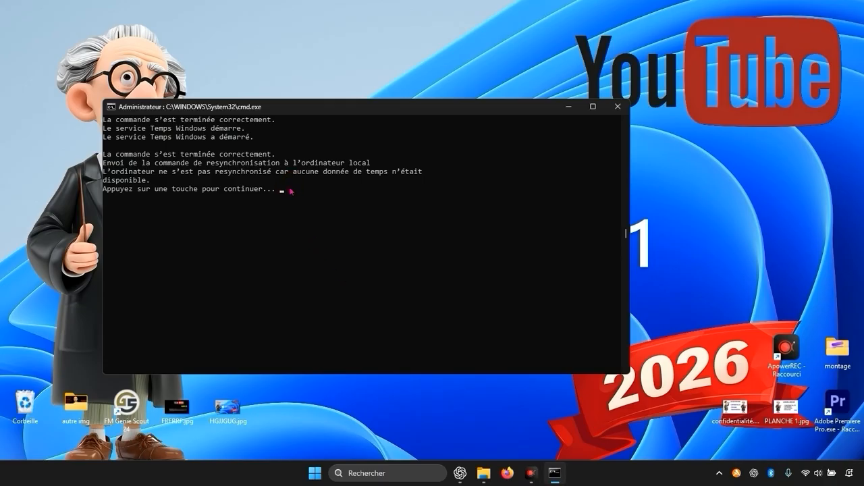
key(Return)
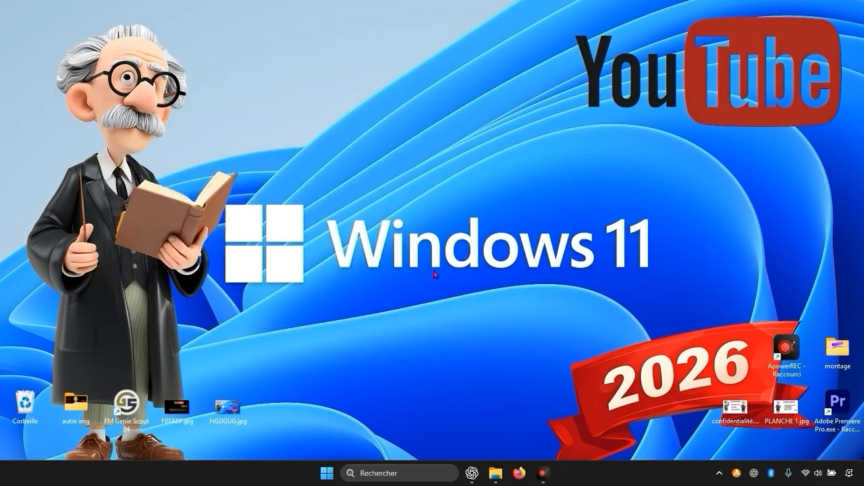